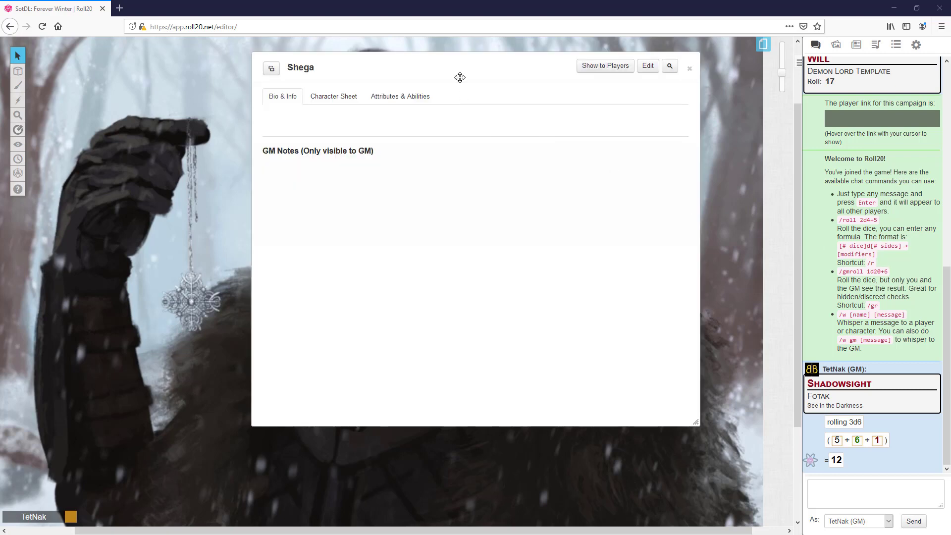
# - On Shega's character sheet, replace the name Demon Lord Template with Shega
pyautogui.moveTo(459, 78); pyautogui.dragTo(540, 69)
pyautogui.click(400, 94)
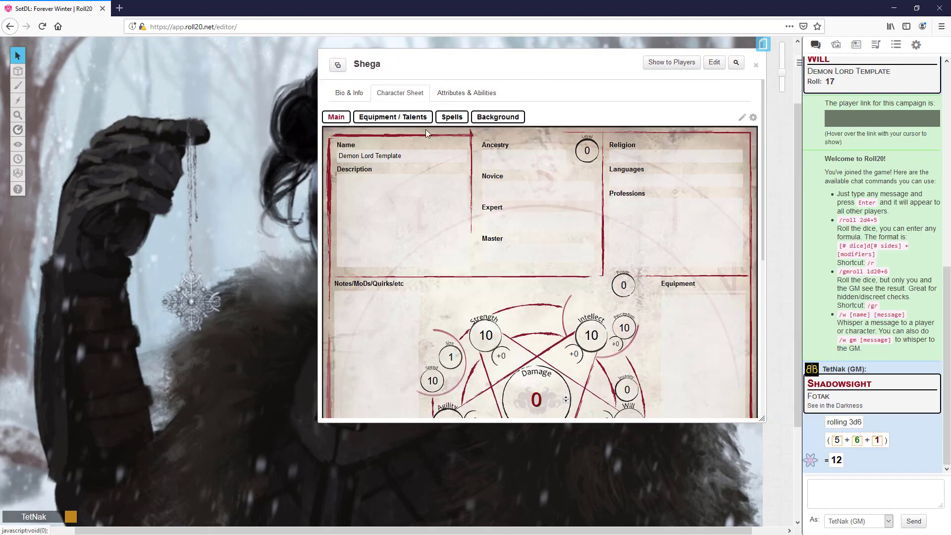
pyautogui.moveTo(411, 159); pyautogui.dragTo(298, 164)
pyautogui.write('Shea')
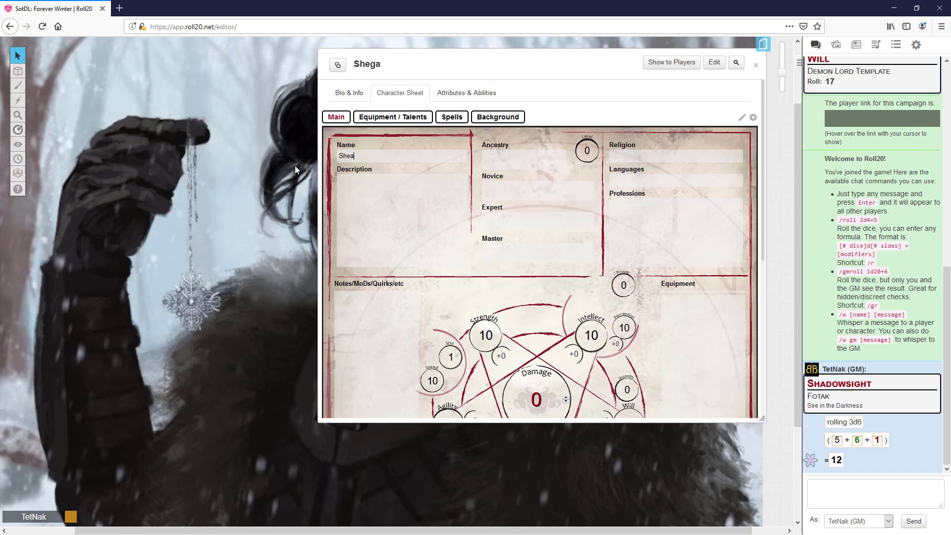
pyautogui.press('BackSpace')
pyautogui.write('ga')
# - Change Strength to 11 (+1), and Intellect and Will each to 9 (−1)
pyautogui.scroll(-2, 540, 297)
pyautogui.moveTo(495, 290); pyautogui.dragTo(476, 287)
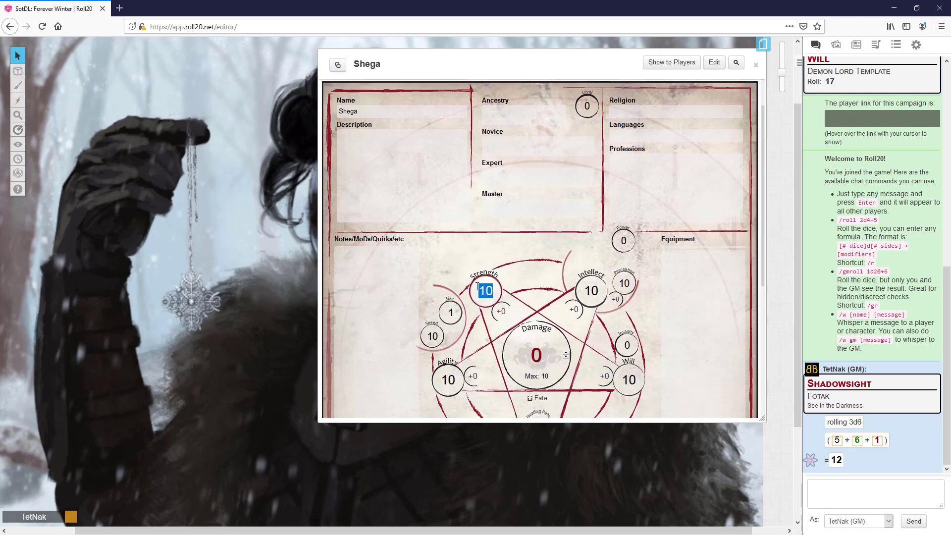
pyautogui.write('11')
pyautogui.doubleClick(597, 292)
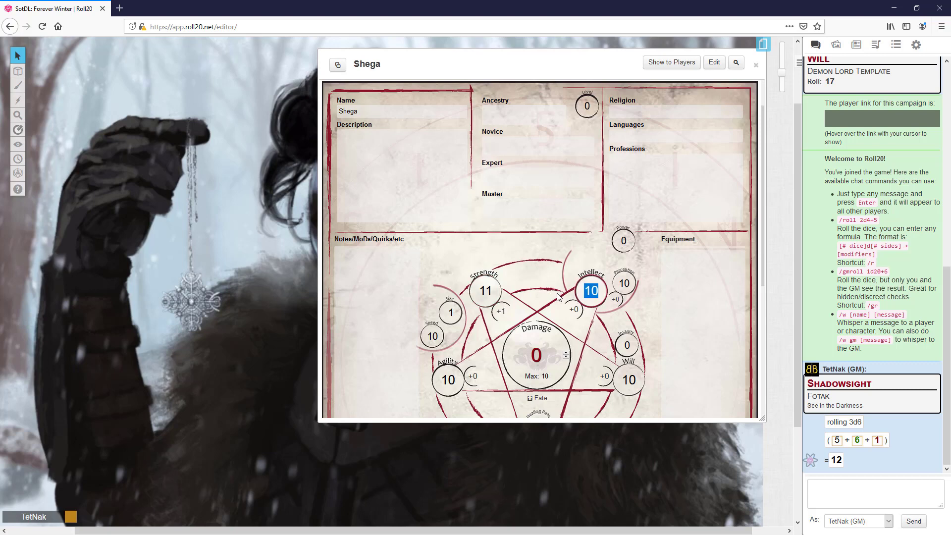
pyautogui.write('9')
pyautogui.scroll(-2, 619, 322)
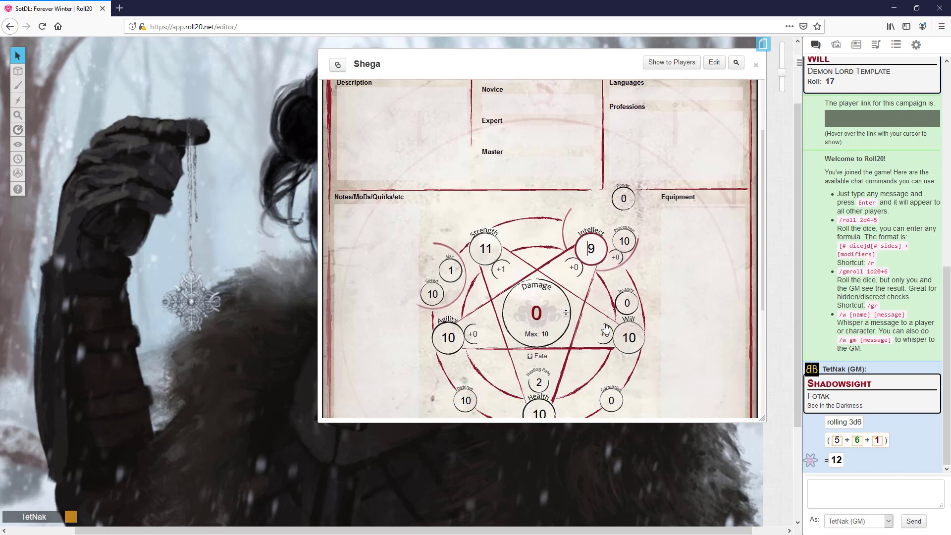
pyautogui.doubleClick(636, 336)
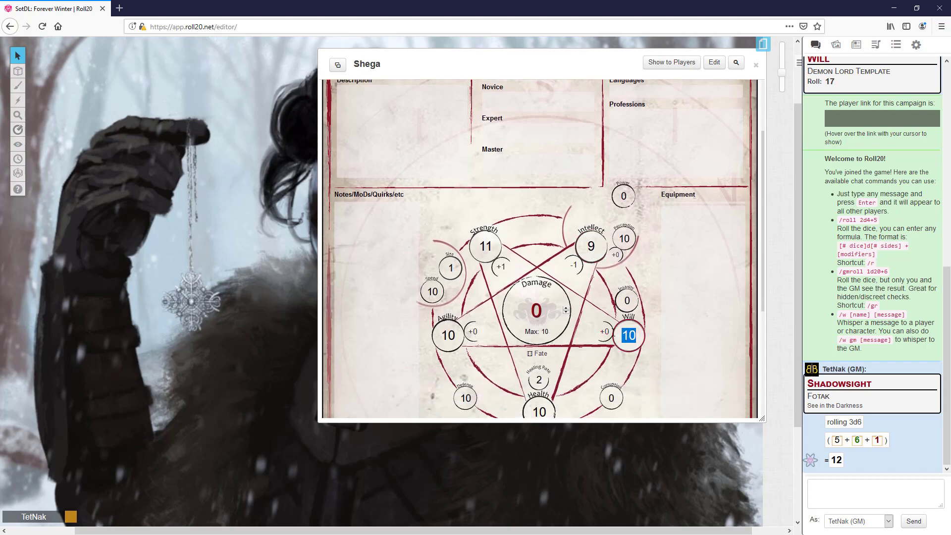
pyautogui.write('9')
pyautogui.click(713, 293)
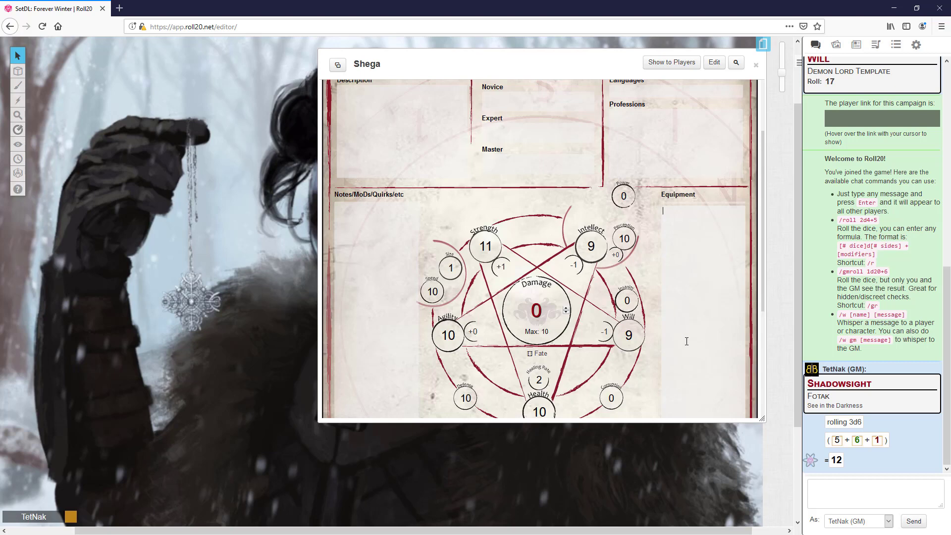
pyautogui.click(628, 241)
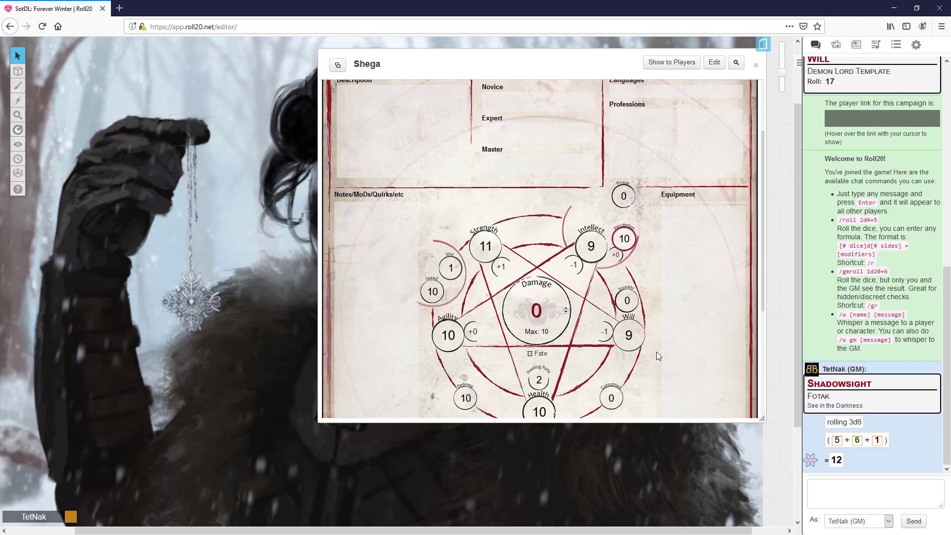
# - Enter Health 11, which lifts Damage max to 11, and Speed 12
pyautogui.scroll(-1, 551, 371)
pyautogui.click(551, 371)
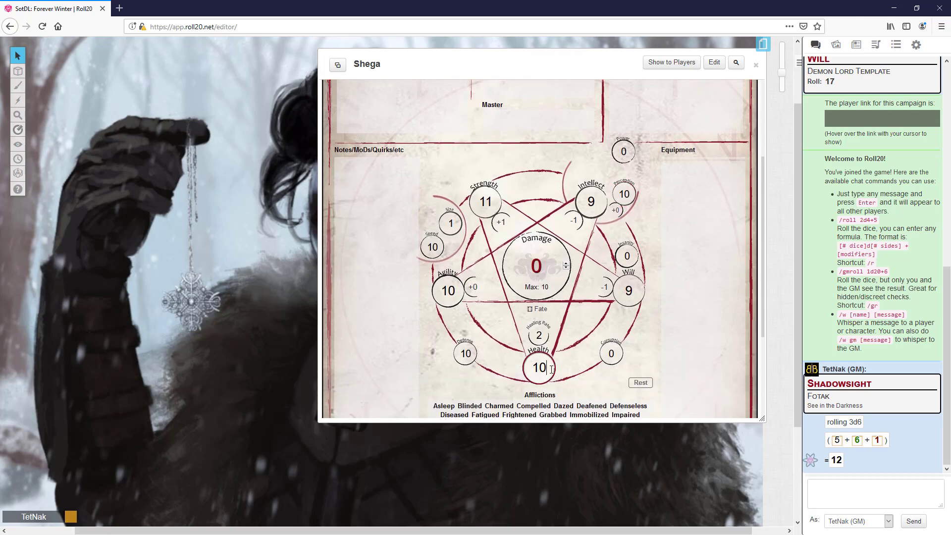
pyautogui.doubleClick(550, 371)
pyautogui.write('11')
pyautogui.click(588, 386)
pyautogui.doubleClick(432, 247)
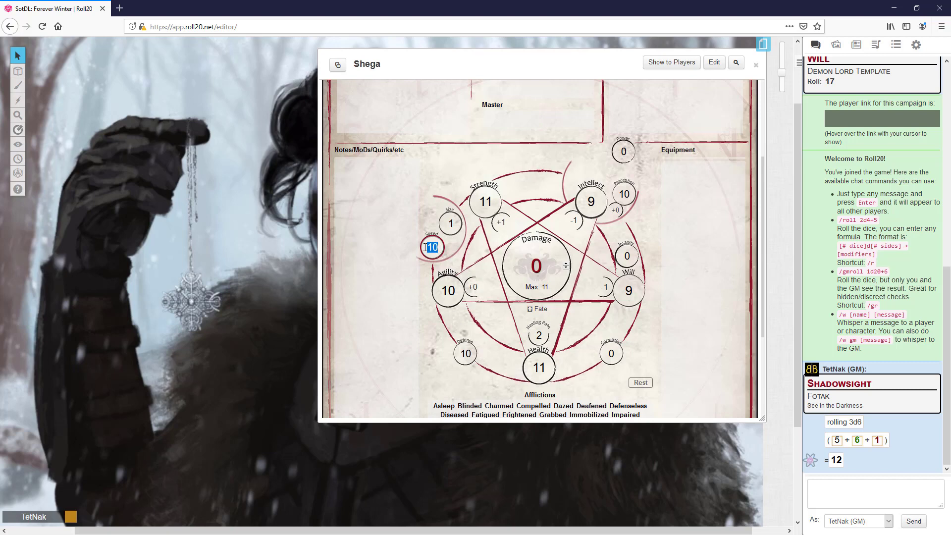
pyautogui.write('12')
pyautogui.click(682, 290)
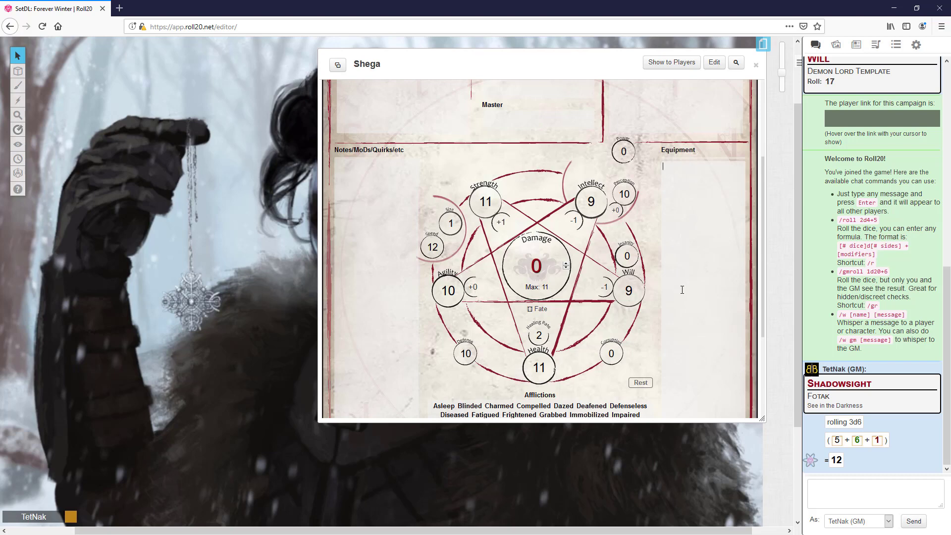
pyautogui.click(682, 289)
pyautogui.scroll(2, 489, 284)
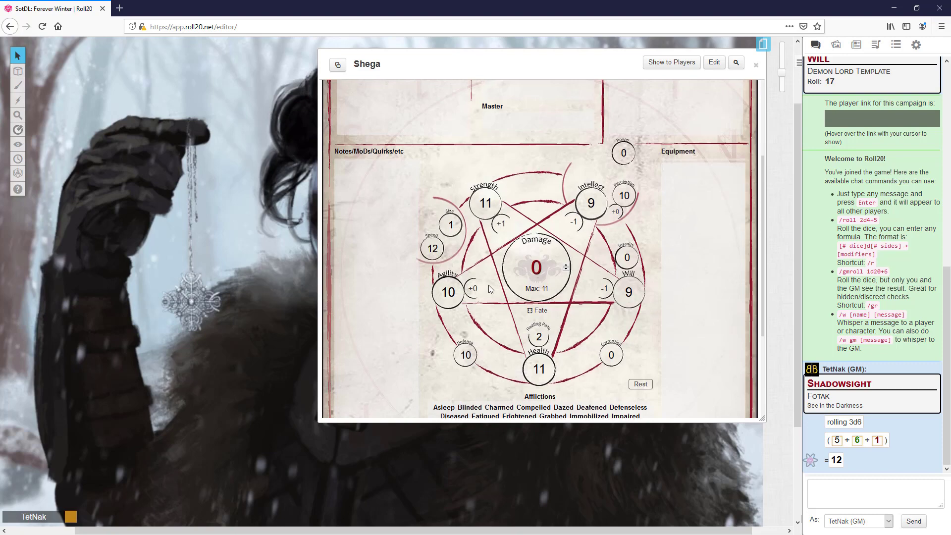
pyautogui.scroll(1, 493, 288)
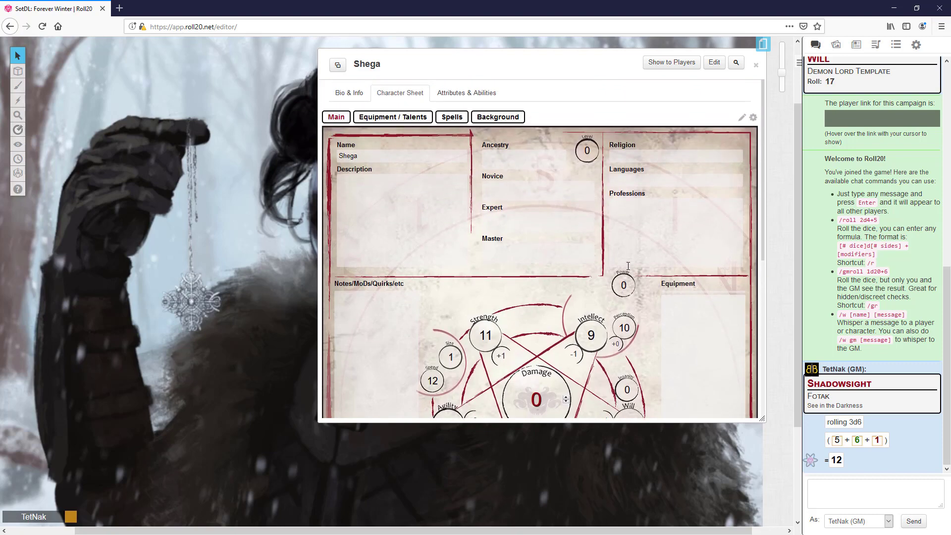
# - Fill in Ancestry as Orc and Languages as 'Common, Dark Speech'
pyautogui.scroll(-5, 461, 277)
pyautogui.scroll(1, 483, 269)
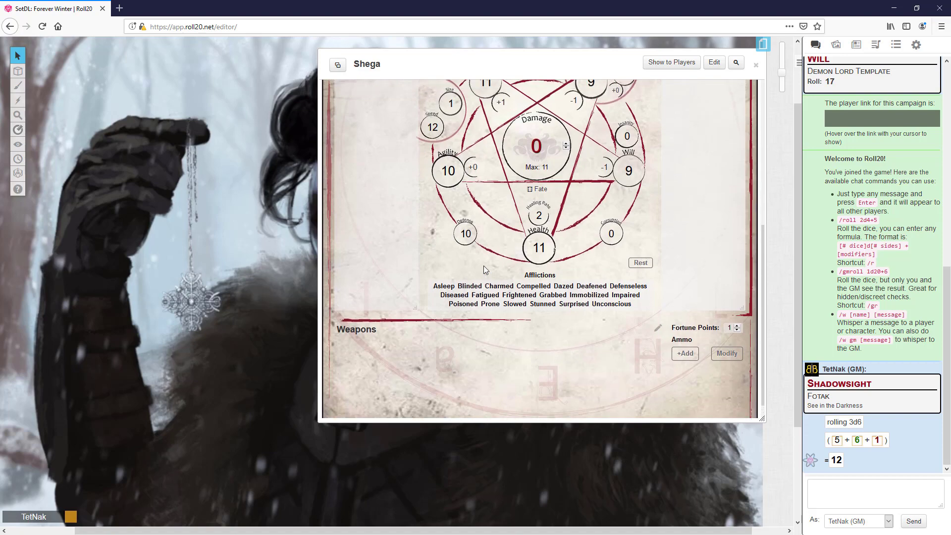
pyautogui.scroll(5, 484, 269)
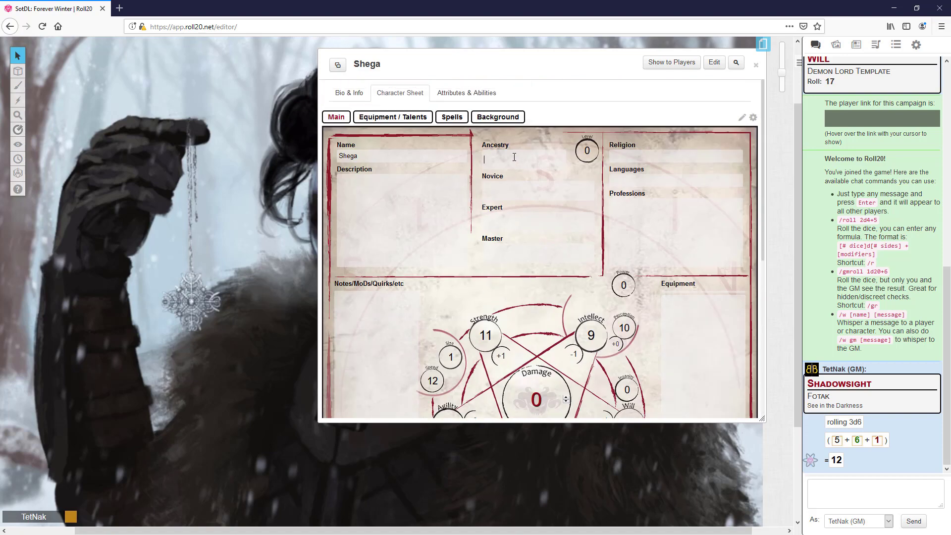
pyautogui.write('Orc')
pyautogui.click(644, 183)
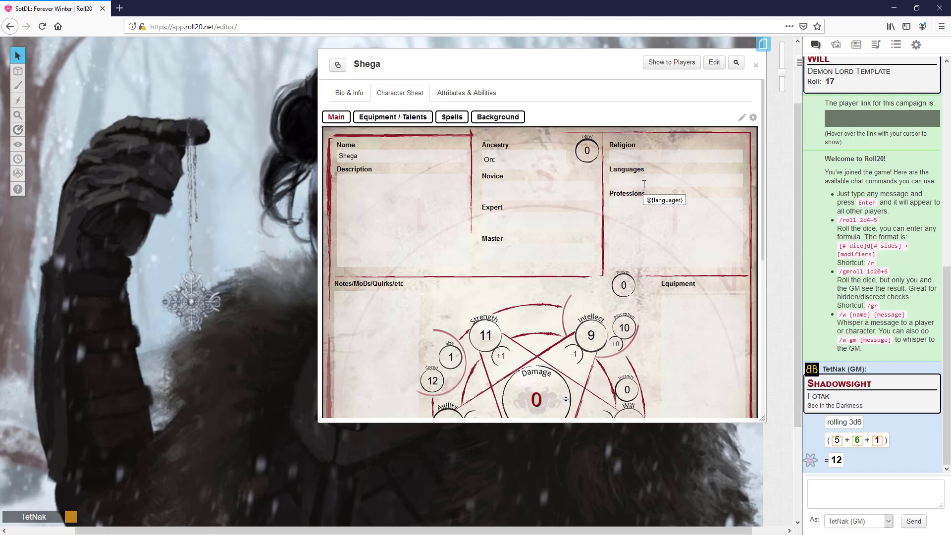
pyautogui.write('Common, Dark Speech')
pyautogui.click(656, 213)
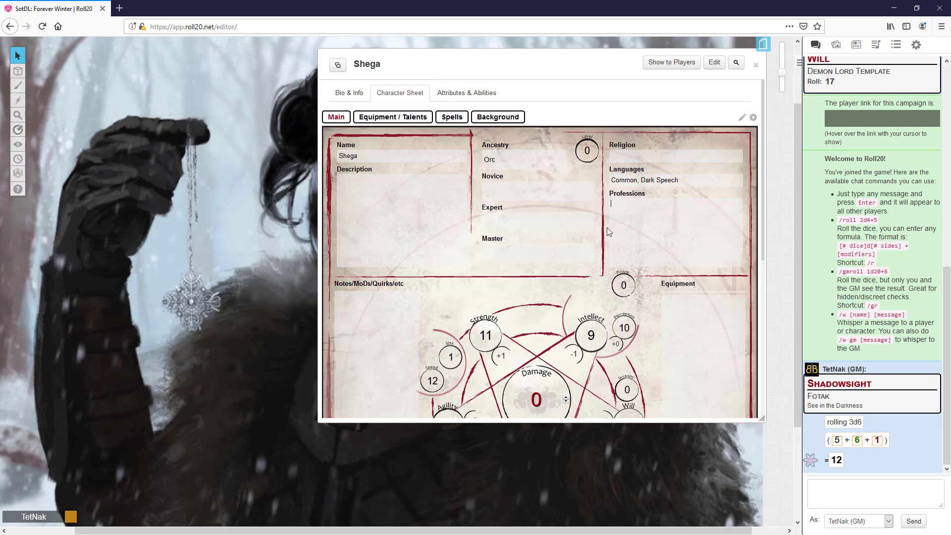
pyautogui.scroll(-1, 525, 248)
pyautogui.scroll(1, 505, 221)
# - On the Equipment / Talents page, add talent Shadowsight described as 'Can see in the dark'
pyautogui.click(422, 119)
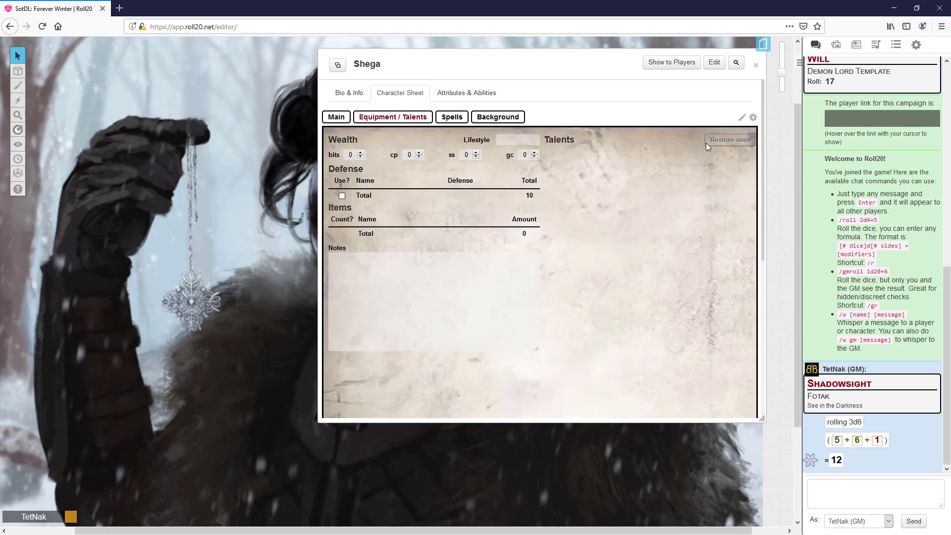
pyautogui.click(742, 119)
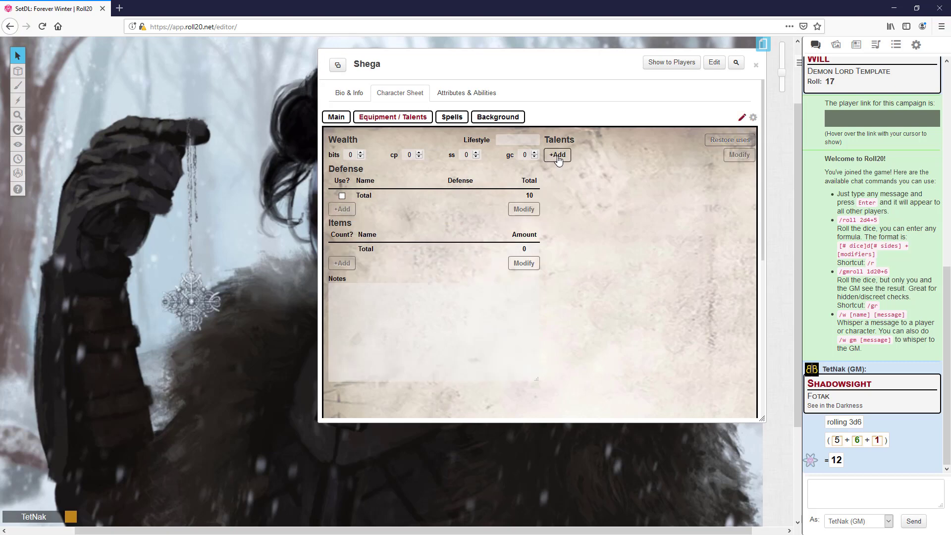
pyautogui.click(558, 157)
pyautogui.click(610, 162)
pyautogui.write('Shad')
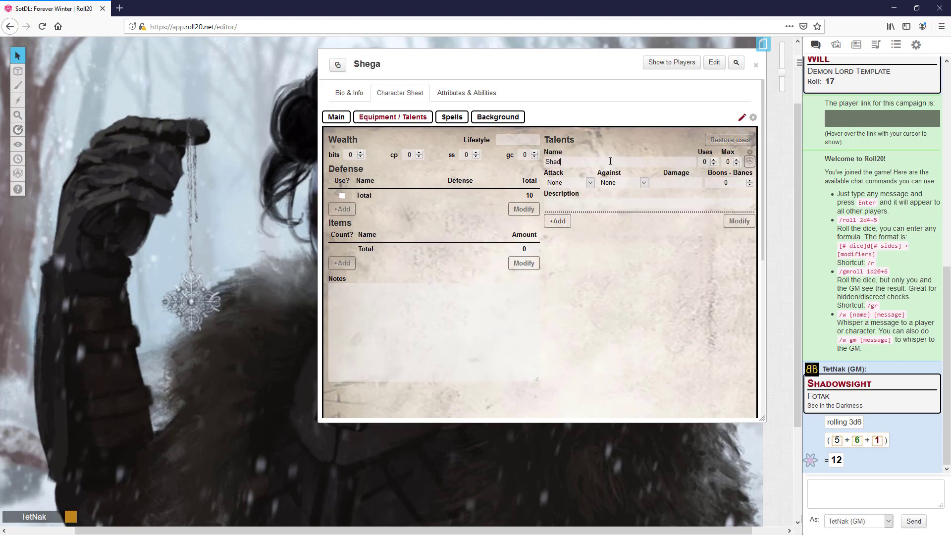
pyautogui.write('owsight')
pyautogui.click(594, 206)
pyautogui.write('Can see in the dark')
pyautogui.click(741, 118)
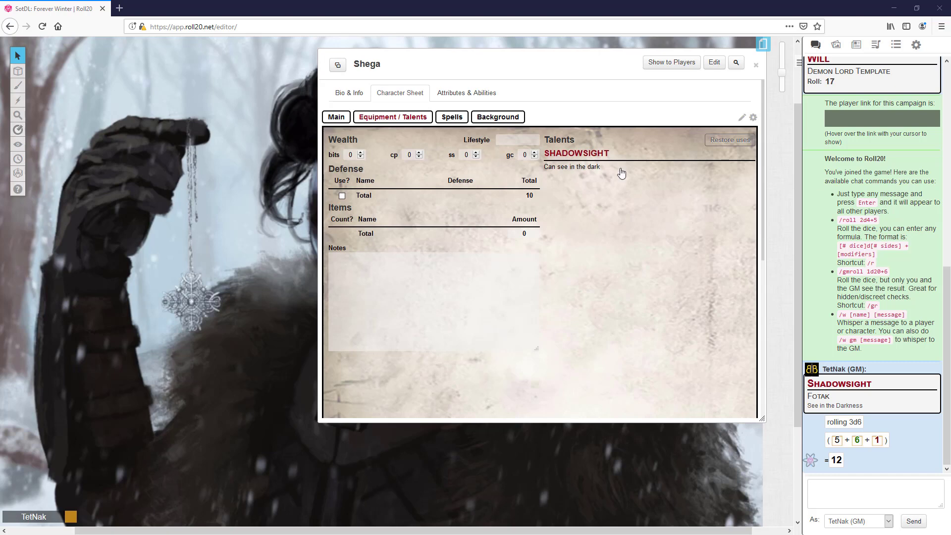
pyautogui.click(338, 119)
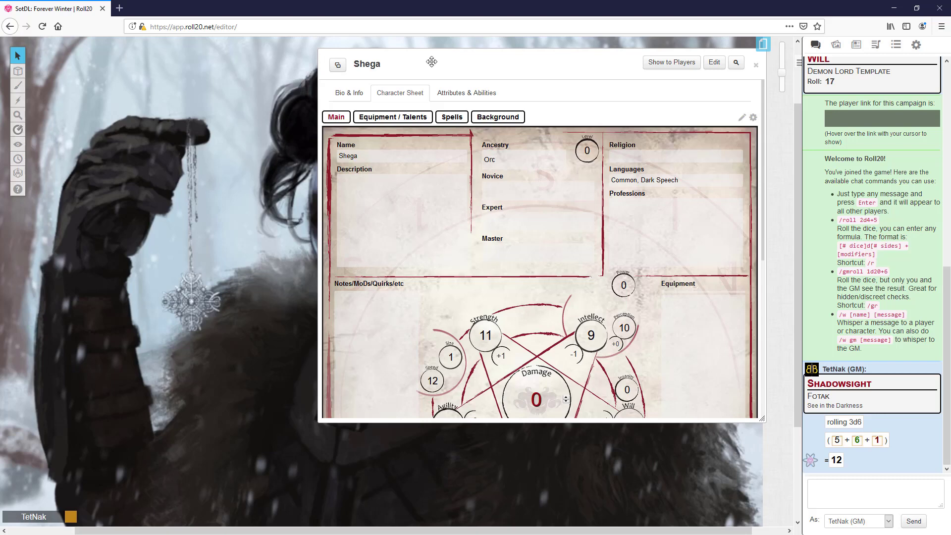
# - Drag Shega's sheet window to the right to uncover more of the map
pyautogui.moveTo(479, 57); pyautogui.dragTo(560, 46)
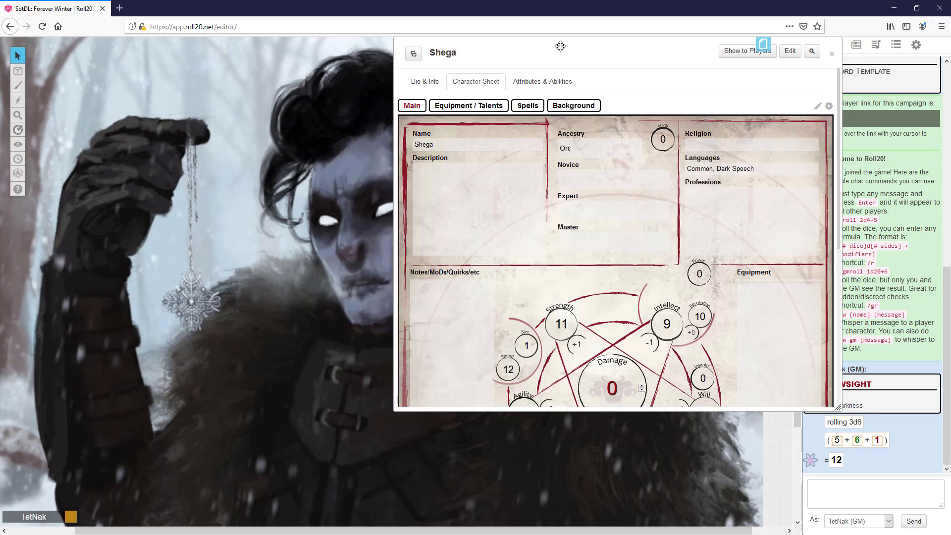
# - Enter 'Bandit, Hunter' in Shega's Professions field
pyautogui.click(714, 204)
pyautogui.write('Bd')
pyautogui.press('BackSpace')
pyautogui.write('andit, Hunter')
# - Leave Shega's edit settings without changes and close Shega's character sheet
pyautogui.click(789, 51)
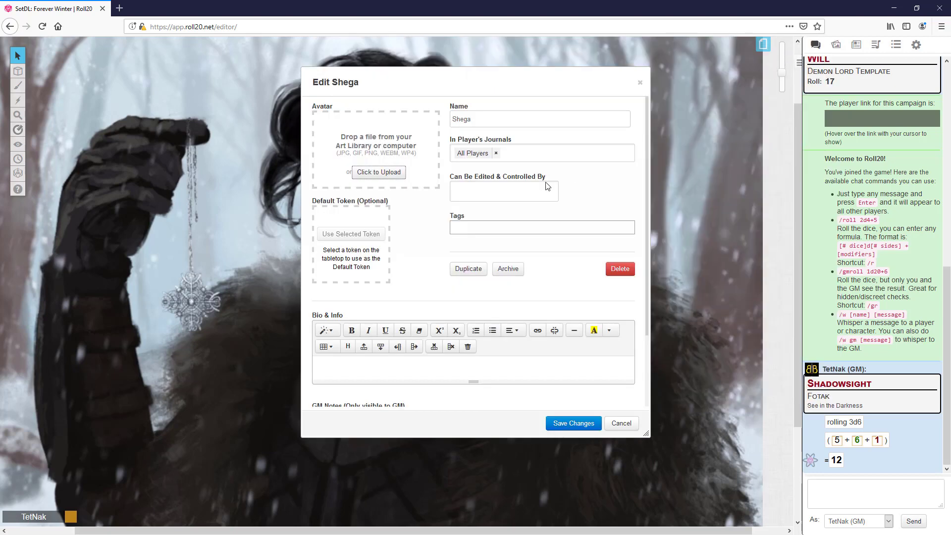
pyautogui.click(622, 423)
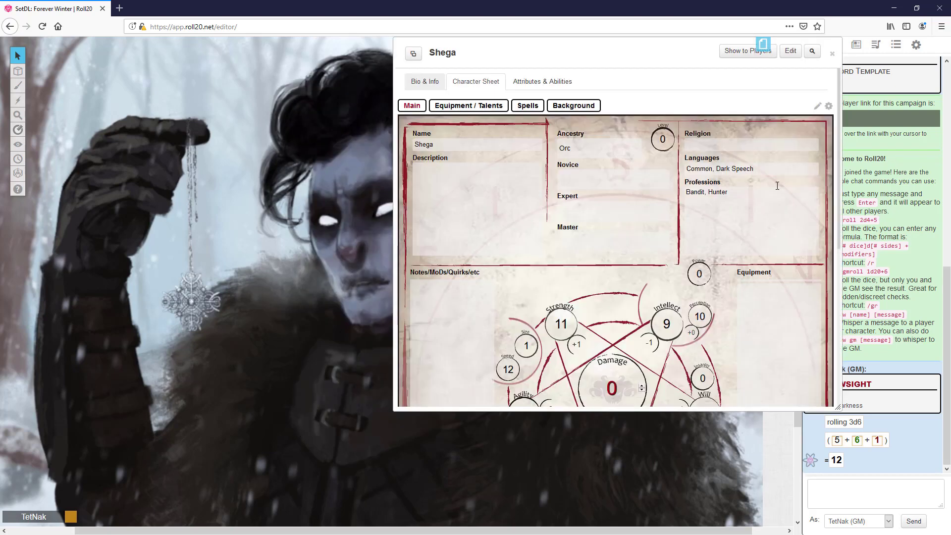
pyautogui.click(832, 53)
pyautogui.click(856, 45)
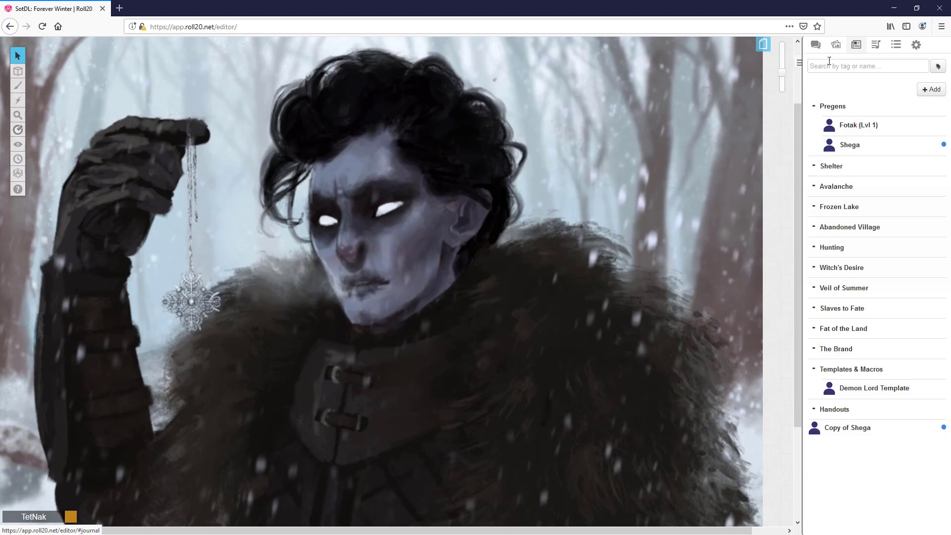
# - Rename the Copy of Shega character to 'Shega (Lvl 1)'
pyautogui.click(842, 424)
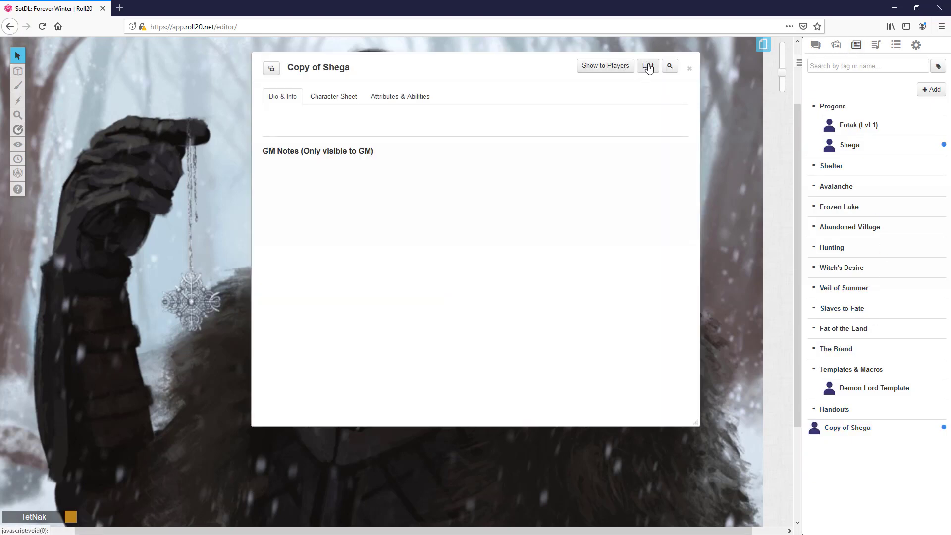
pyautogui.click(648, 66)
pyautogui.moveTo(478, 120); pyautogui.dragTo(448, 120)
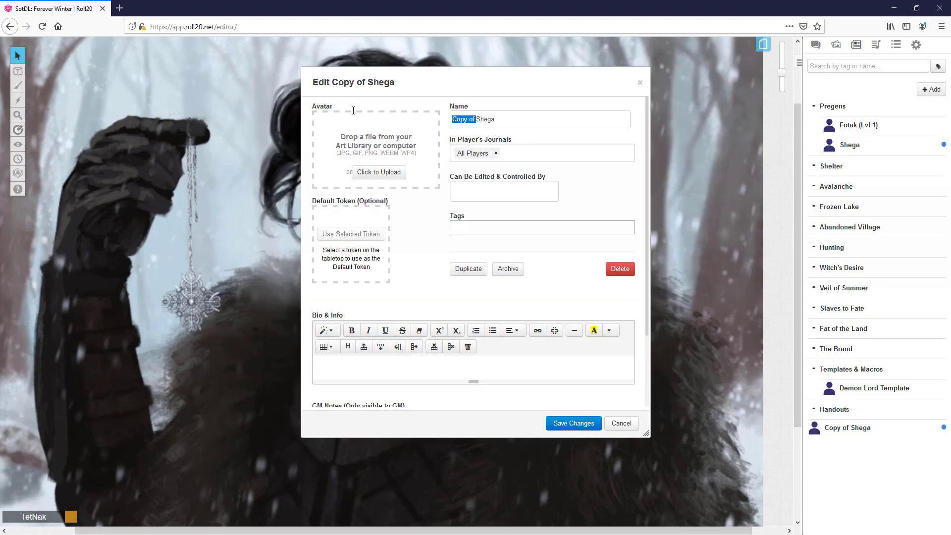
pyautogui.press('BackSpace')
pyautogui.write('(Level 1')
pyautogui.press('BackSpace')
pyautogui.press('BackSpace')
pyautogui.press('BackSpace')
pyautogui.press('BackSpace')
pyautogui.press('BackSpace')
pyautogui.press('BackSpace')
pyautogui.write('vl 1)')
# - Save the Shega (Lvl 1) rename, then set Level 1 and Novice path Warrior
pyautogui.click(571, 424)
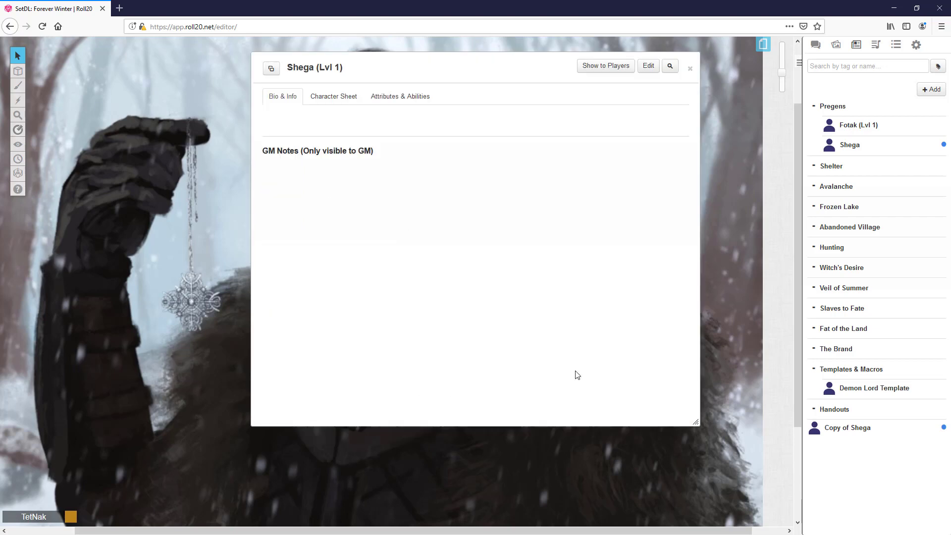
pyautogui.click(342, 96)
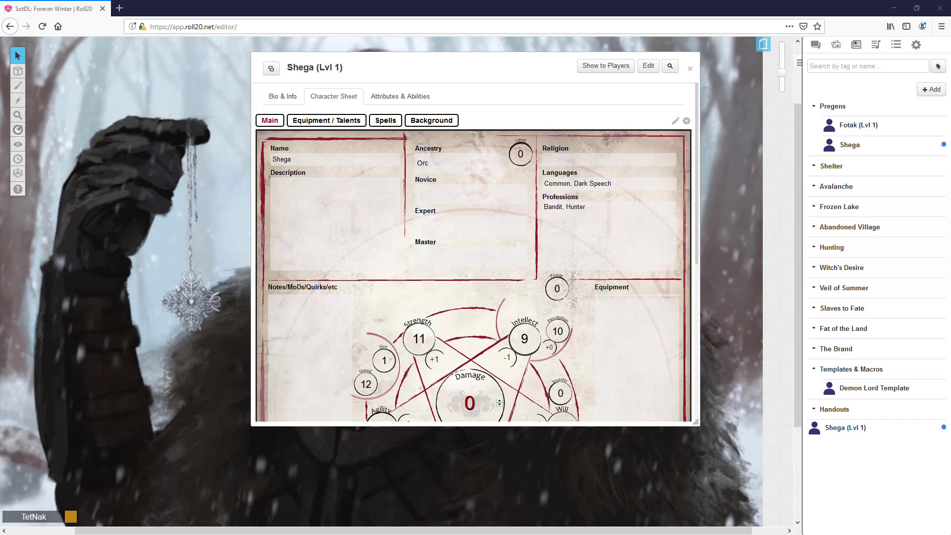
pyautogui.doubleClick(512, 154)
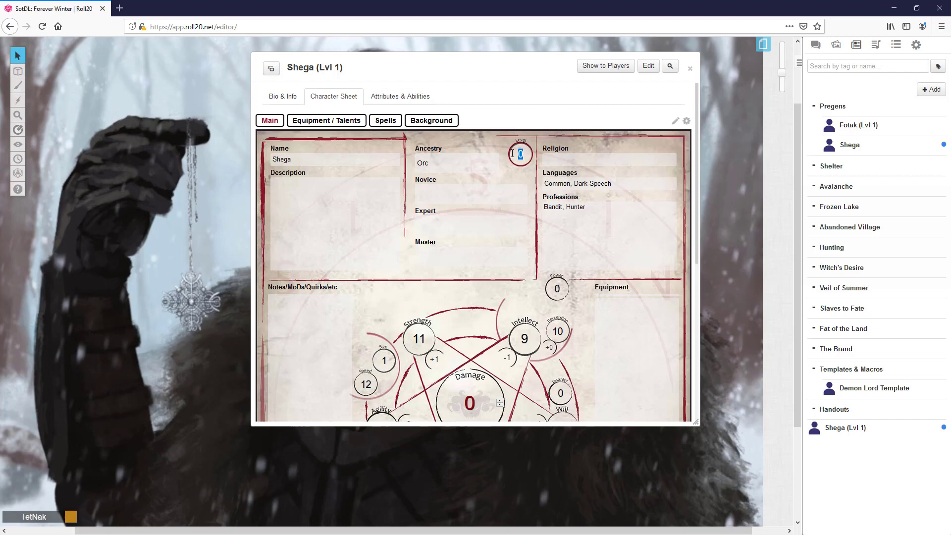
pyautogui.write('1')
pyautogui.click(480, 195)
pyautogui.write('Warrior')
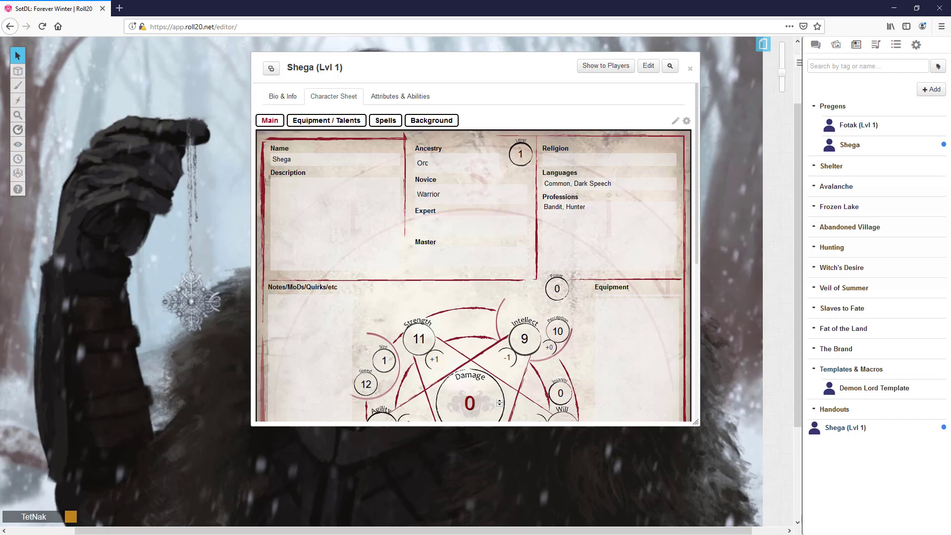
# - Set Agility to 11, Intellect to 10 and Perception to 11
pyautogui.click(440, 194)
pyautogui.scroll(-2, 588, 309)
pyautogui.scroll(-4, 588, 310)
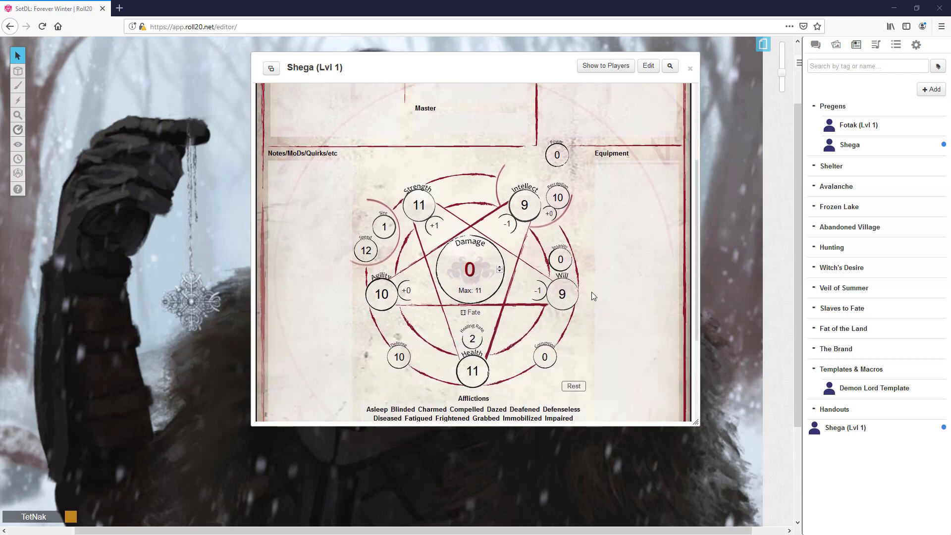
pyautogui.doubleClick(382, 295)
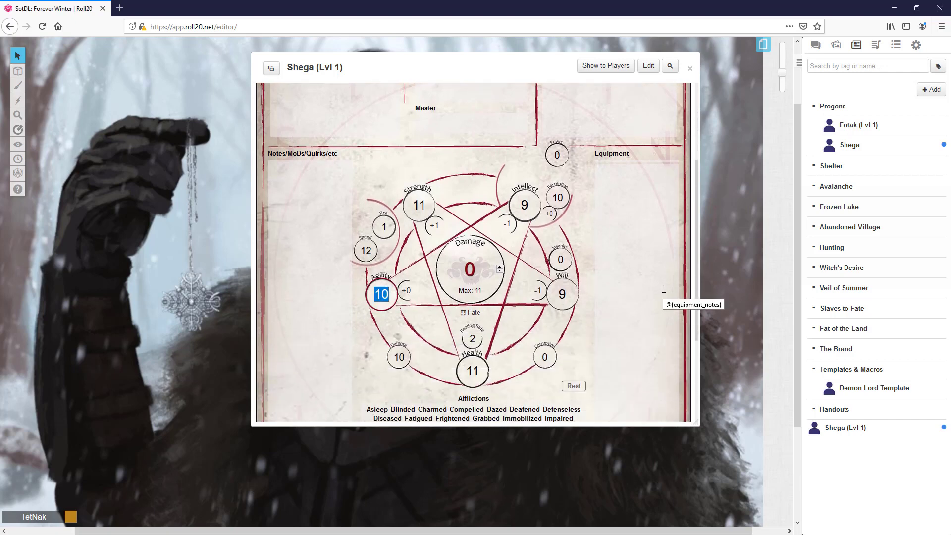
pyautogui.write('11')
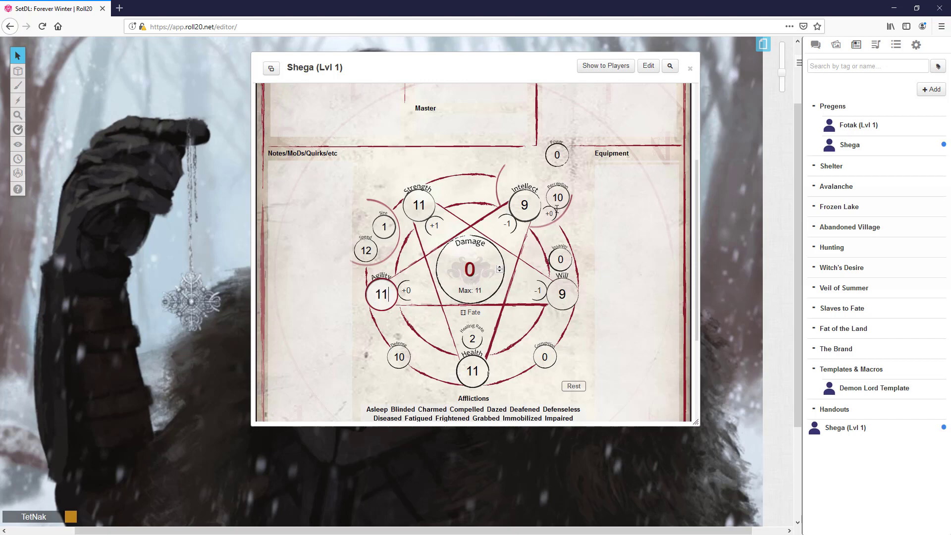
pyautogui.doubleClick(524, 205)
pyautogui.write('1')
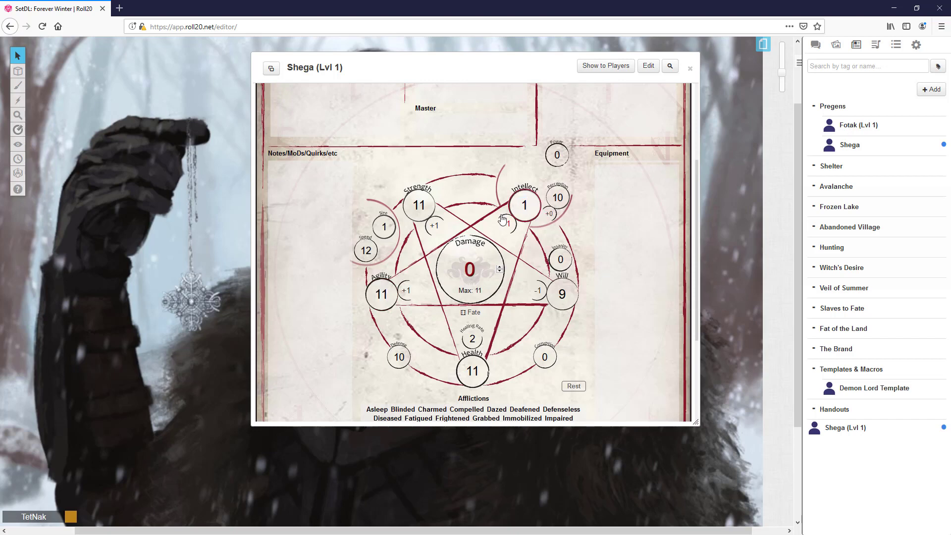
pyautogui.write('0')
pyautogui.press('Tab')
pyautogui.write('11')
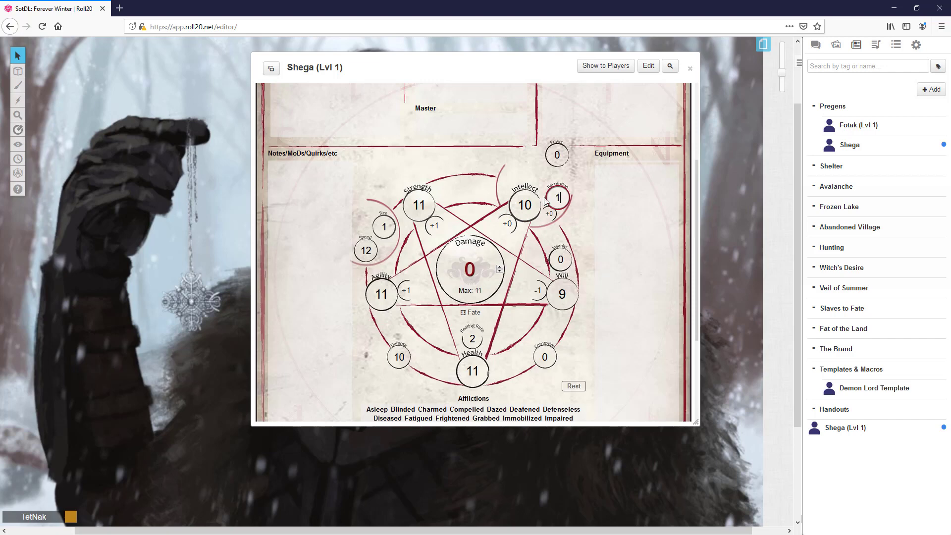
pyautogui.click(604, 214)
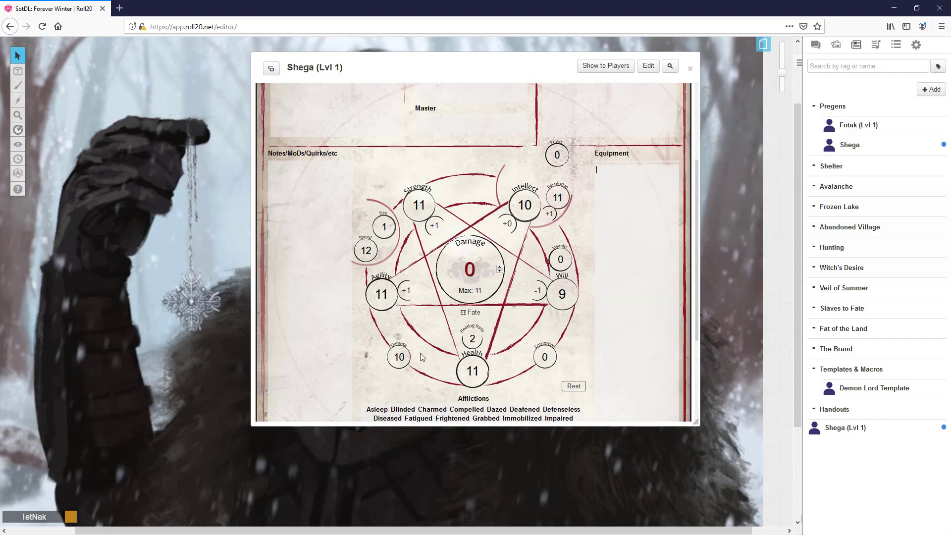
# - Set Defense to 11 and Health to 16
pyautogui.doubleClick(399, 357)
pyautogui.press('BackSpace')
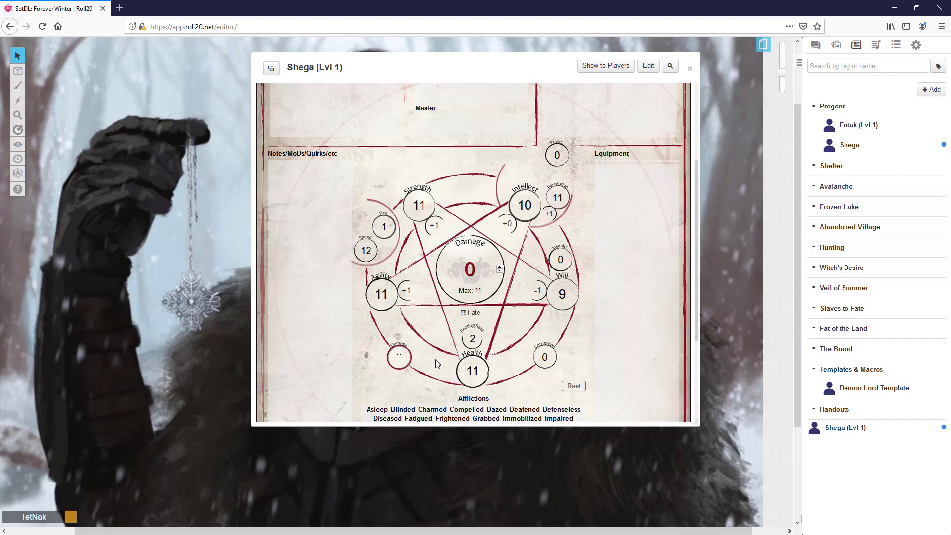
pyautogui.write('11')
pyautogui.click(620, 306)
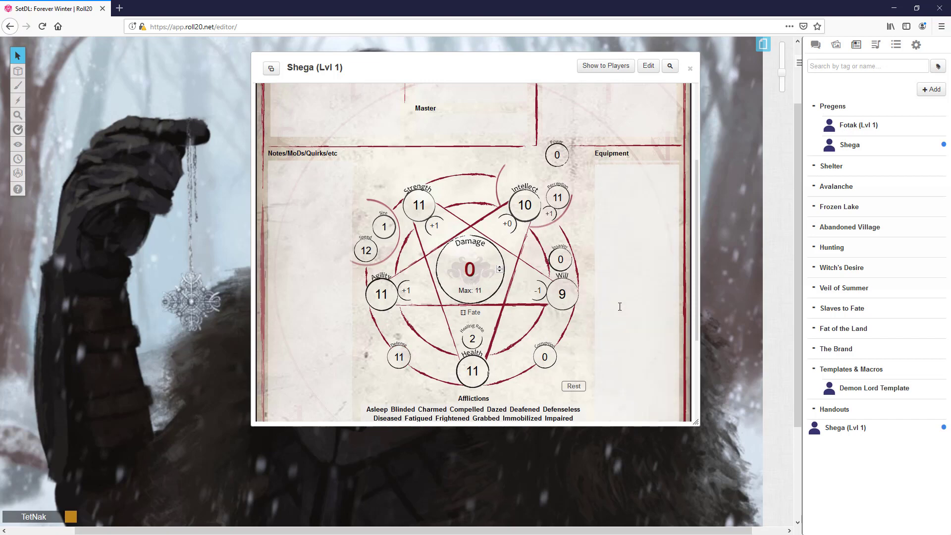
pyautogui.doubleClick(466, 368)
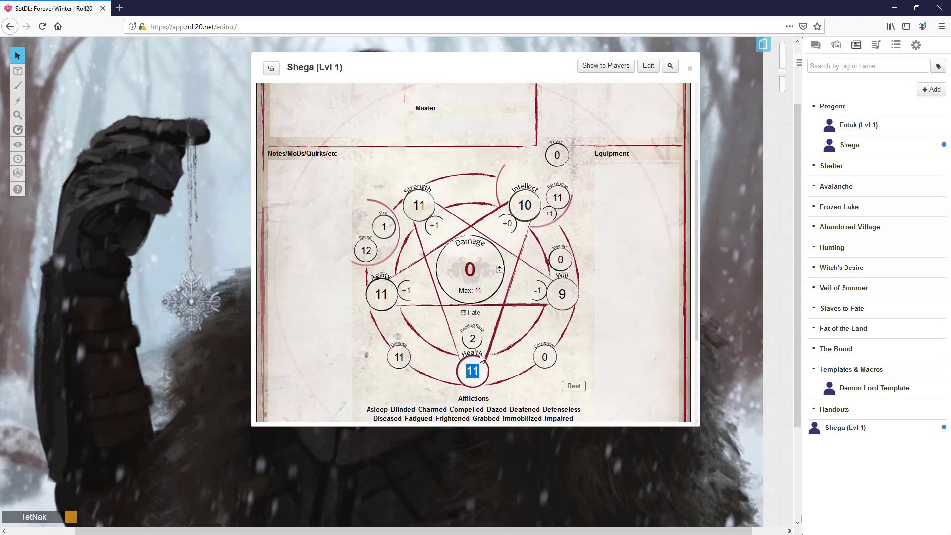
pyautogui.write('16')
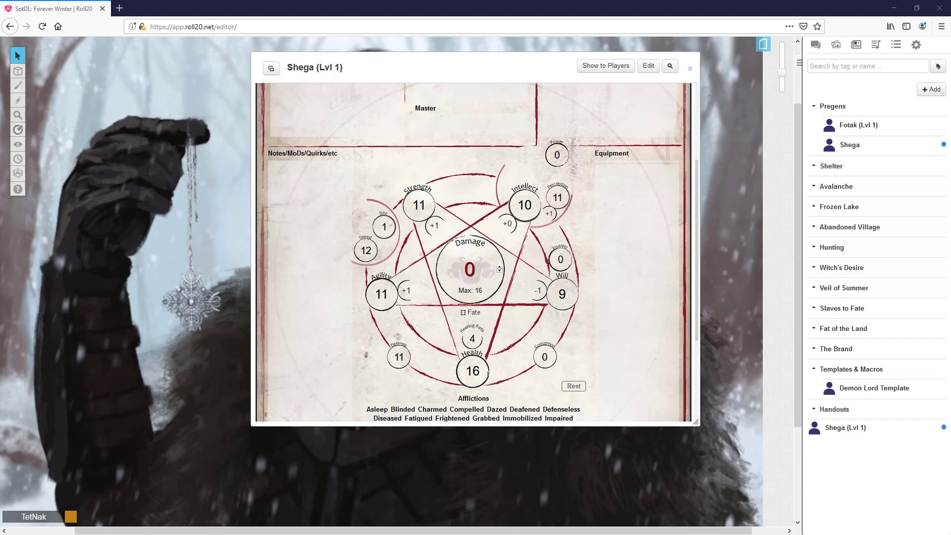
# - Append ', Slave' to Professions so they read Bandit, Hunter, Slave
pyautogui.scroll(3, 621, 244)
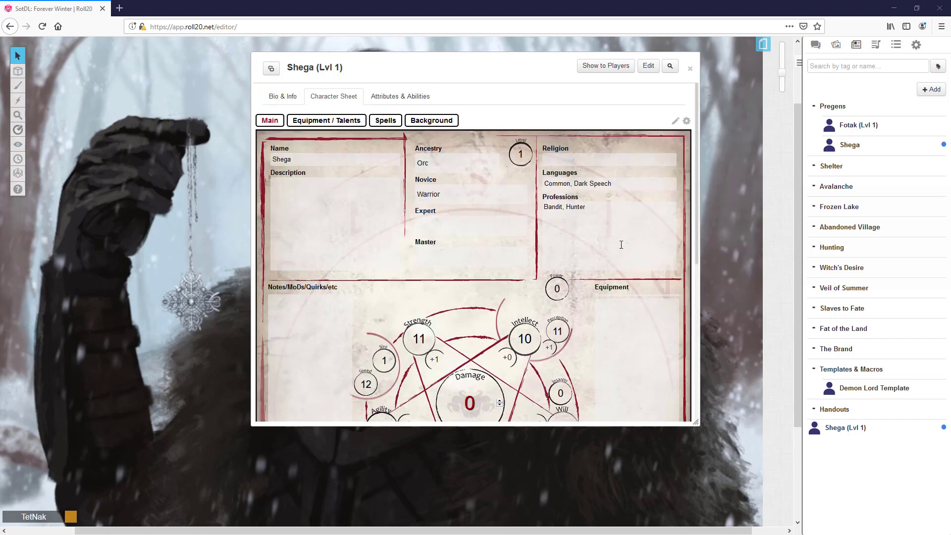
pyautogui.click(630, 209)
pyautogui.write(', Sl')
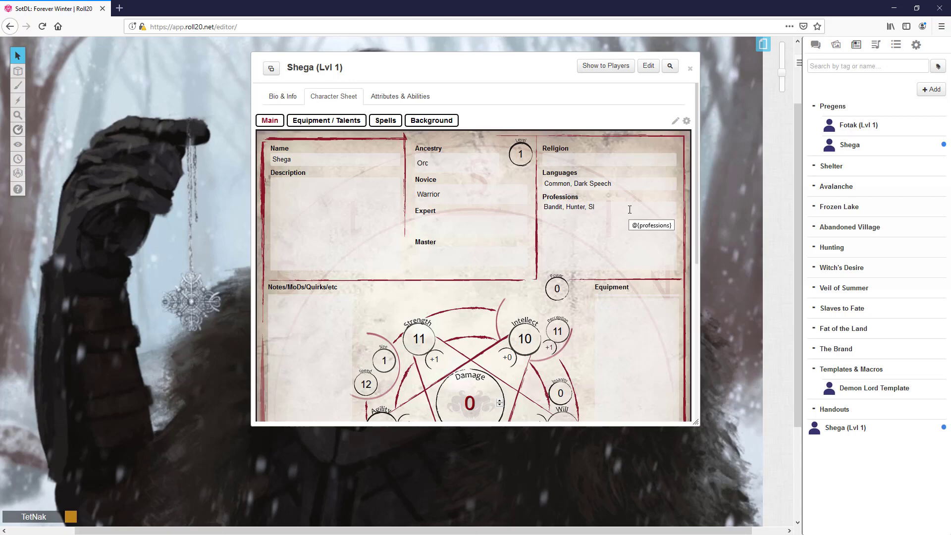
pyautogui.write('ave')
pyautogui.scroll(-3, 630, 218)
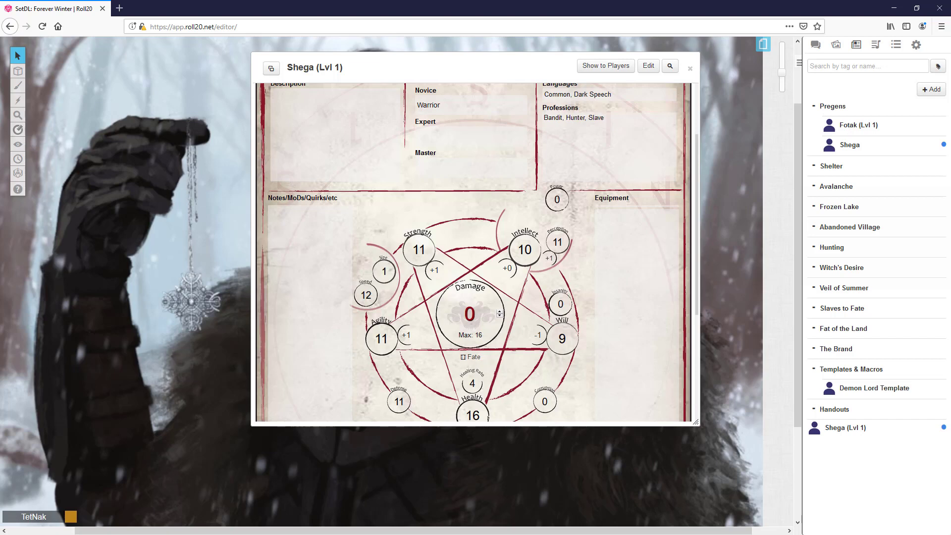
pyautogui.scroll(2, 677, 238)
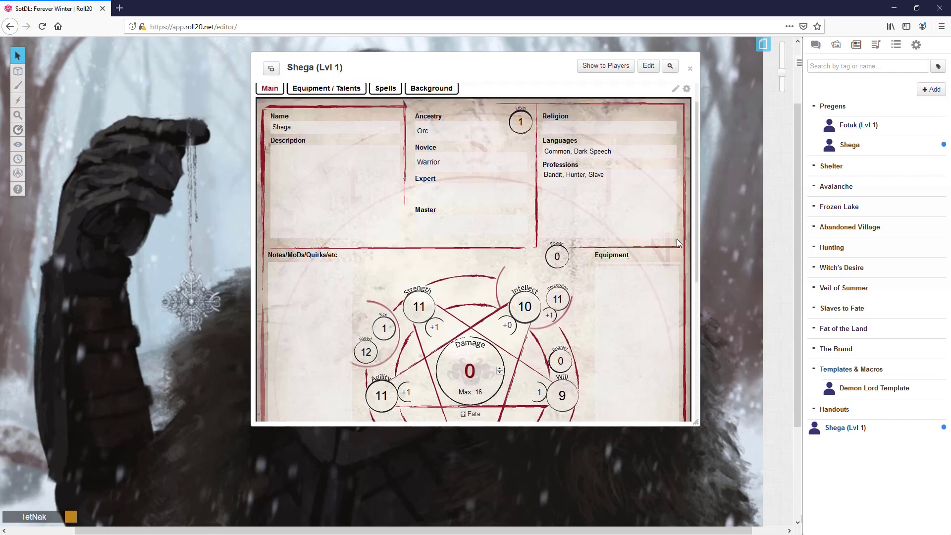
pyautogui.scroll(1, 677, 239)
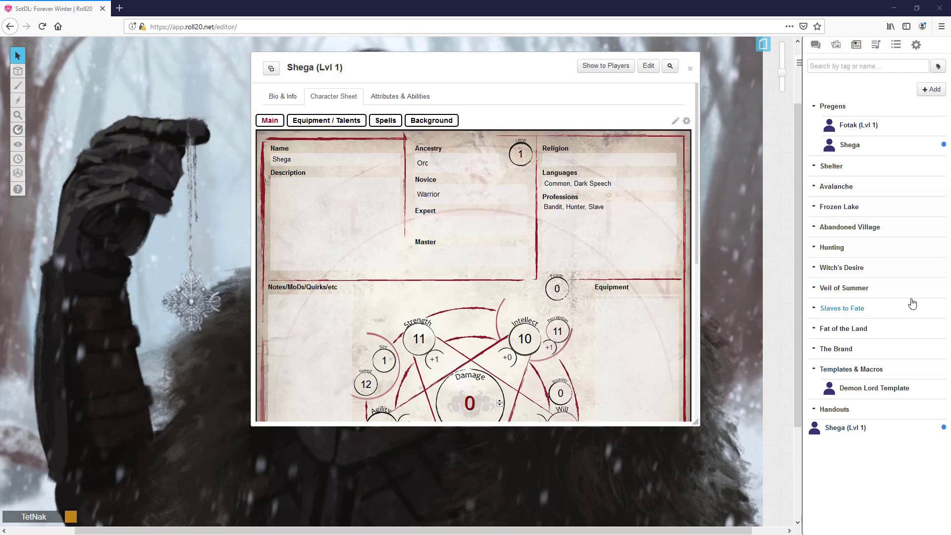
# - Add a talent named Catch Your Breath on the Equipment / Talents page
pyautogui.scroll(-1, 563, 251)
pyautogui.scroll(-1, 563, 252)
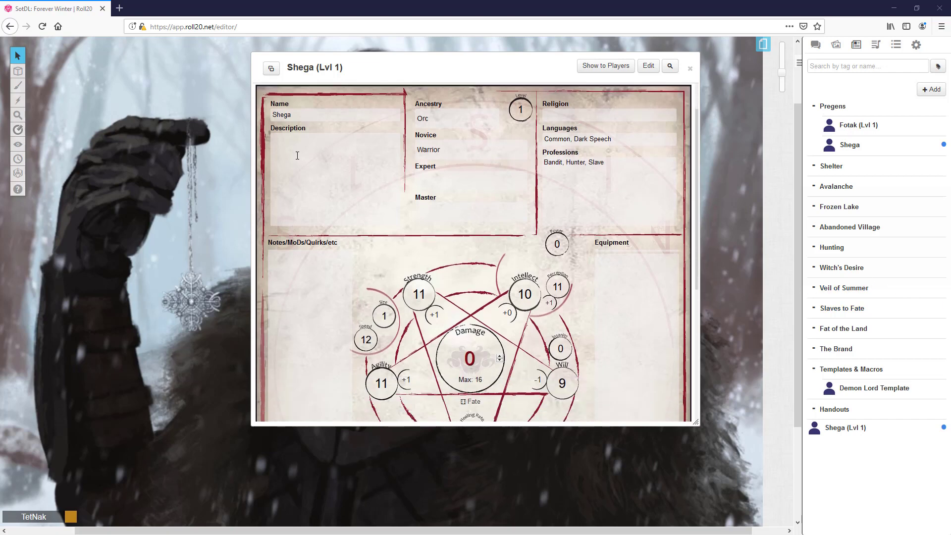
pyautogui.scroll(1, 396, 199)
pyautogui.click(312, 124)
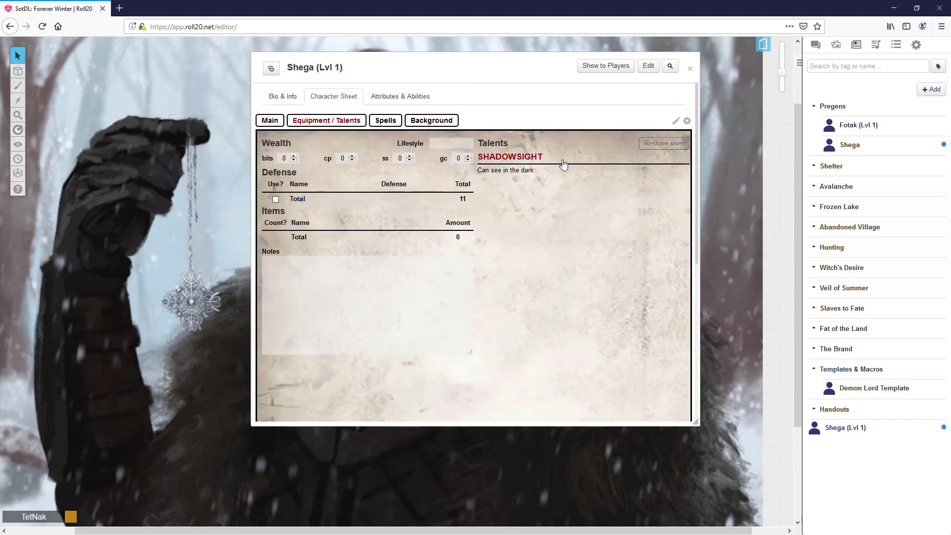
pyautogui.click(677, 125)
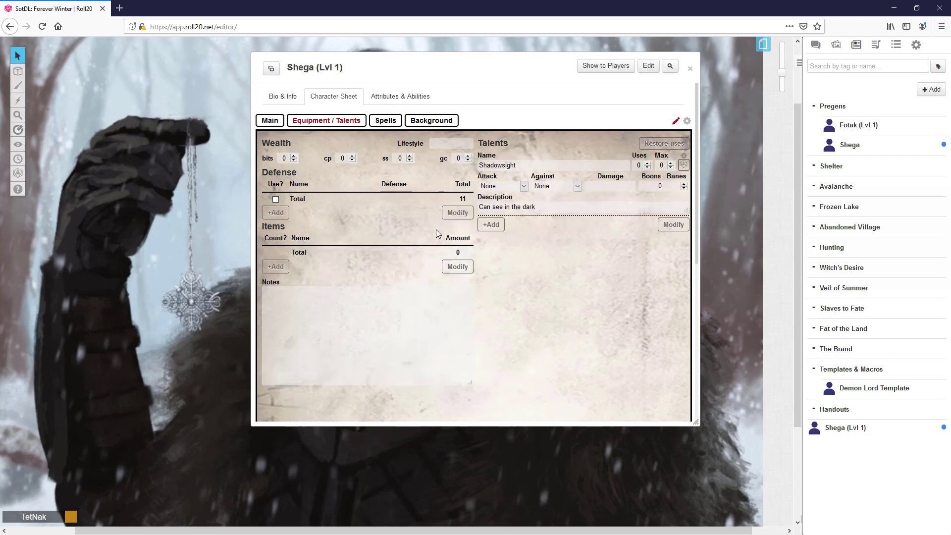
pyautogui.click(491, 228)
pyautogui.click(513, 234)
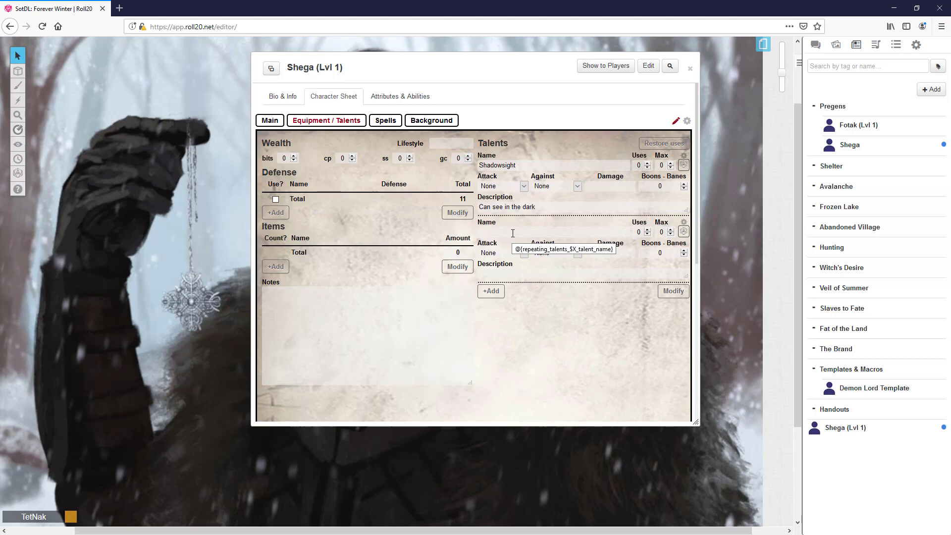
pyautogui.write('Catch Your Breath')
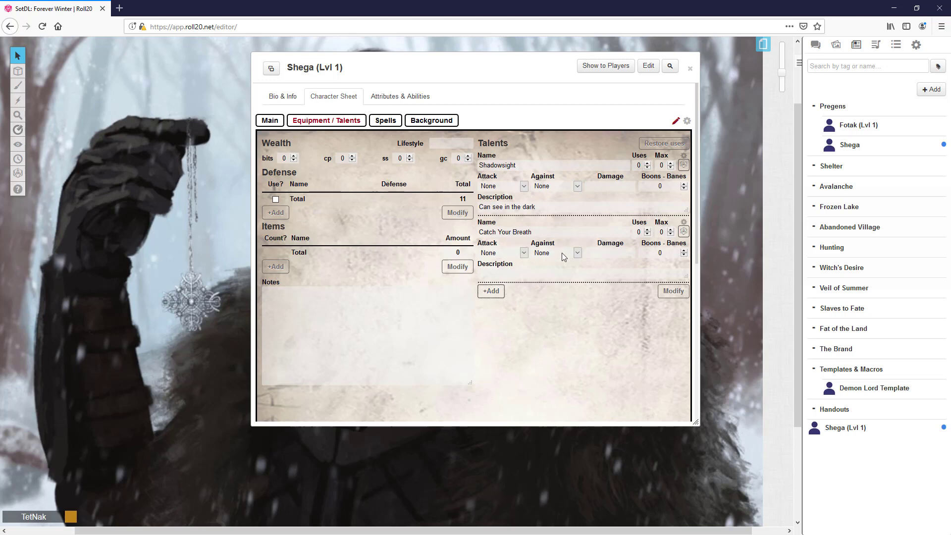
# - Add Weapon Training as a third talent and finish editing the list
pyautogui.click(491, 291)
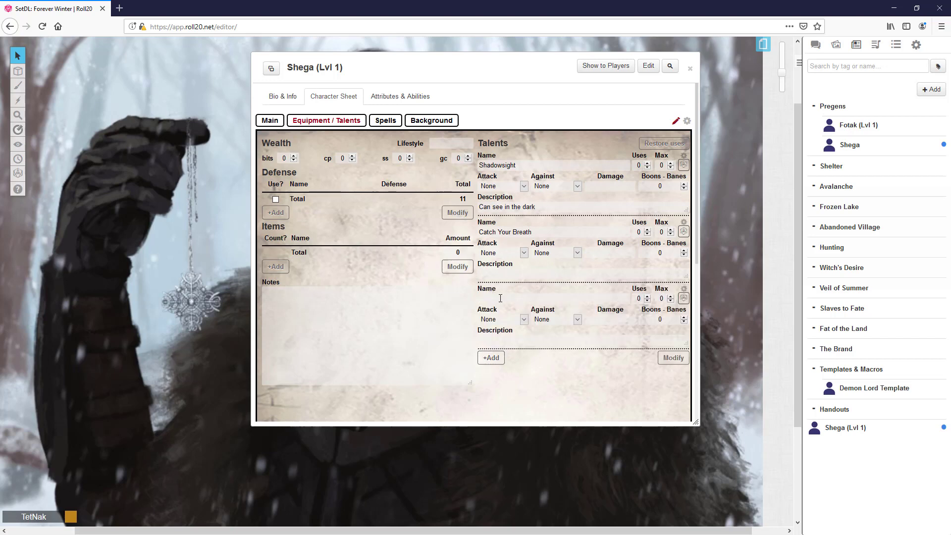
pyautogui.click(500, 299)
pyautogui.write('Weapon Training')
pyautogui.click(676, 122)
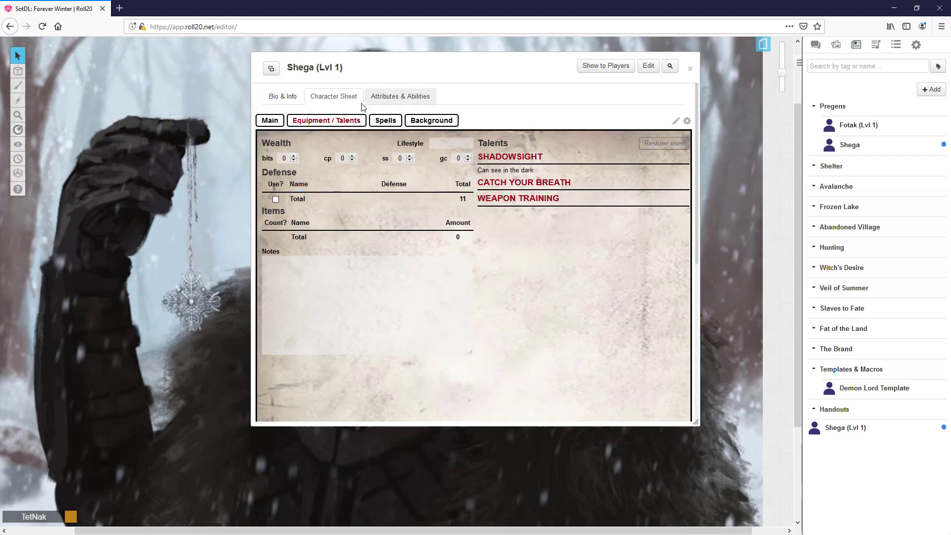
# - Return to the sheet's Main page showing Level 1, Orc, Novice Warrior, Strength 11
pyautogui.click(271, 121)
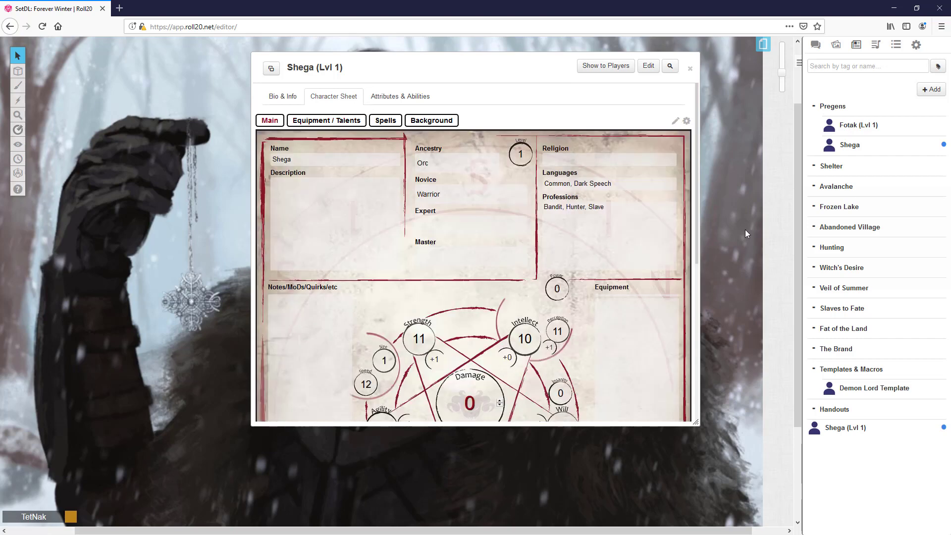